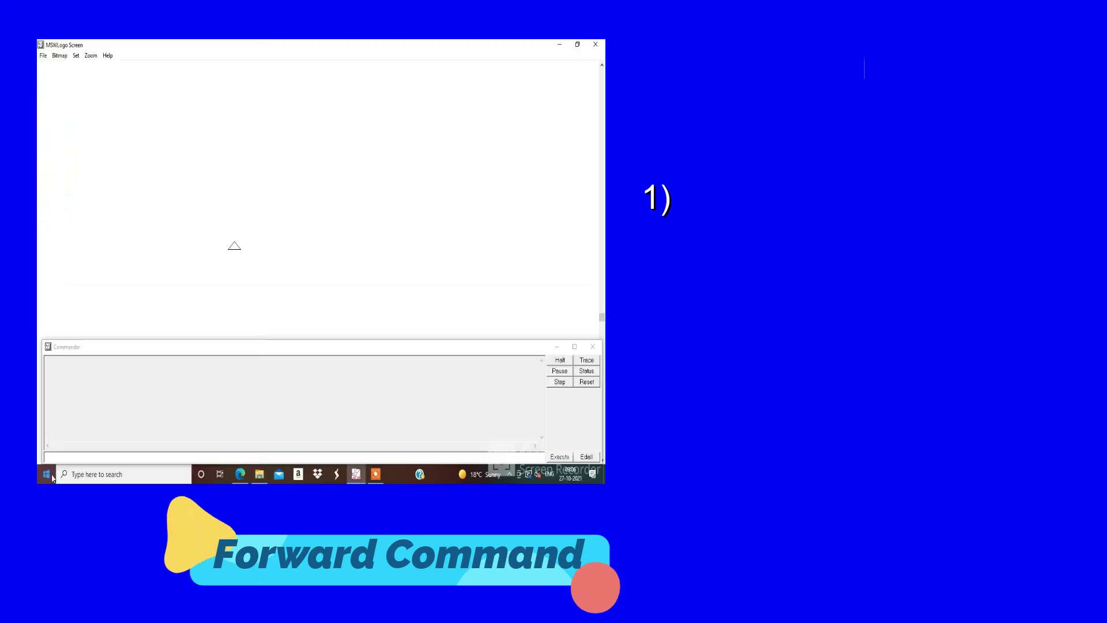
- Run fd 40 from the Commander box to draw a 40-step line
click(63, 457)
text(fd 4)
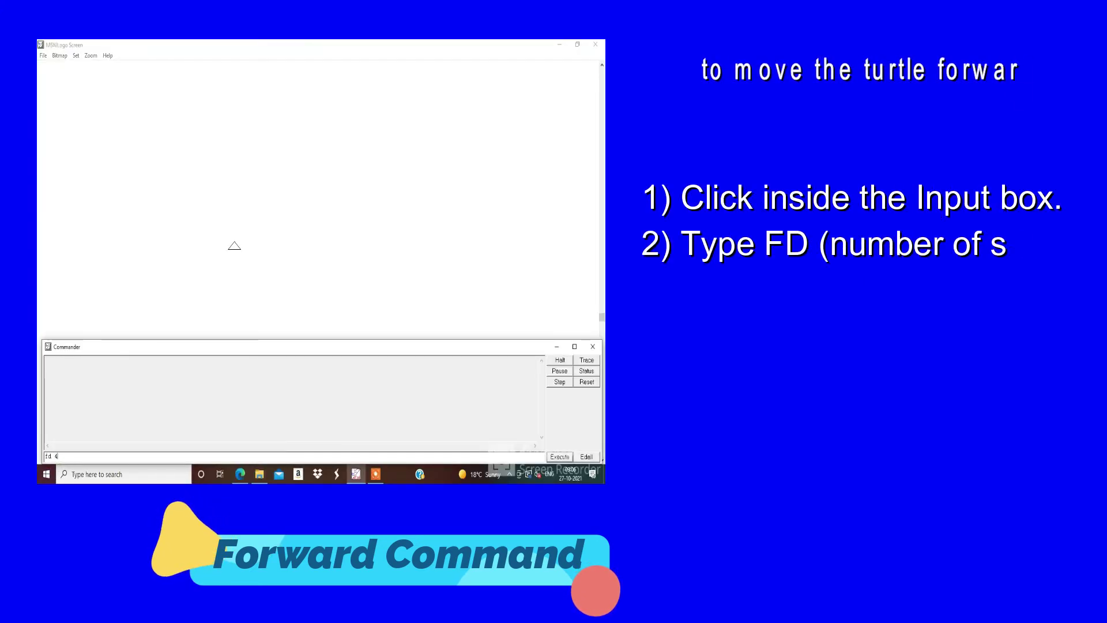
text(0)
key(Return)
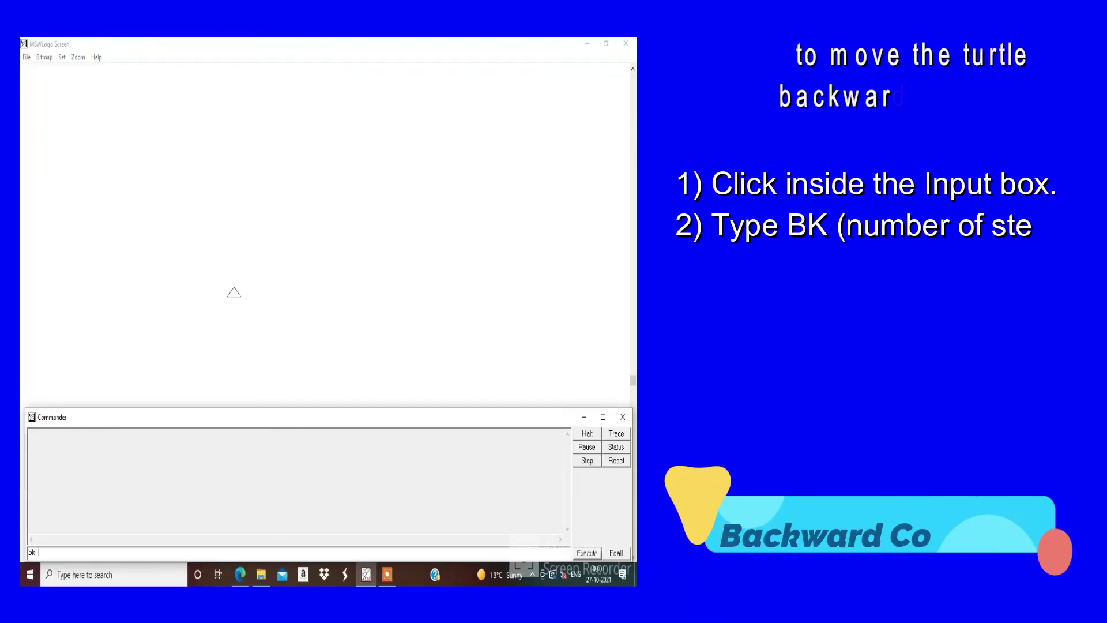
text(100)
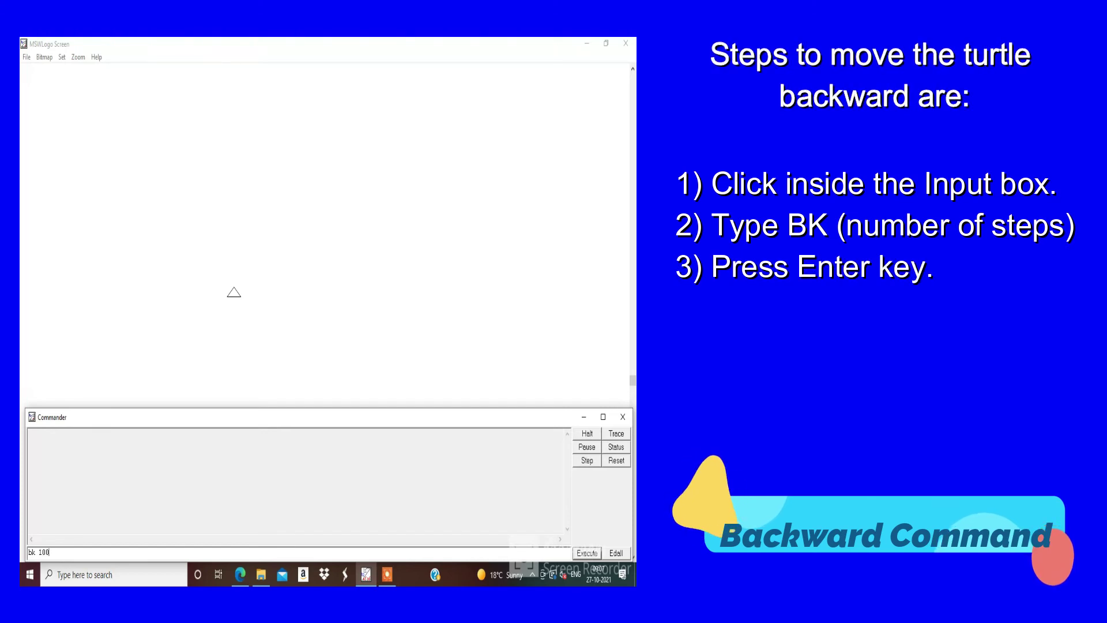
- Correct the mistyped step count in the bk 40 command
key(BackSpace)
key(BackSpace)
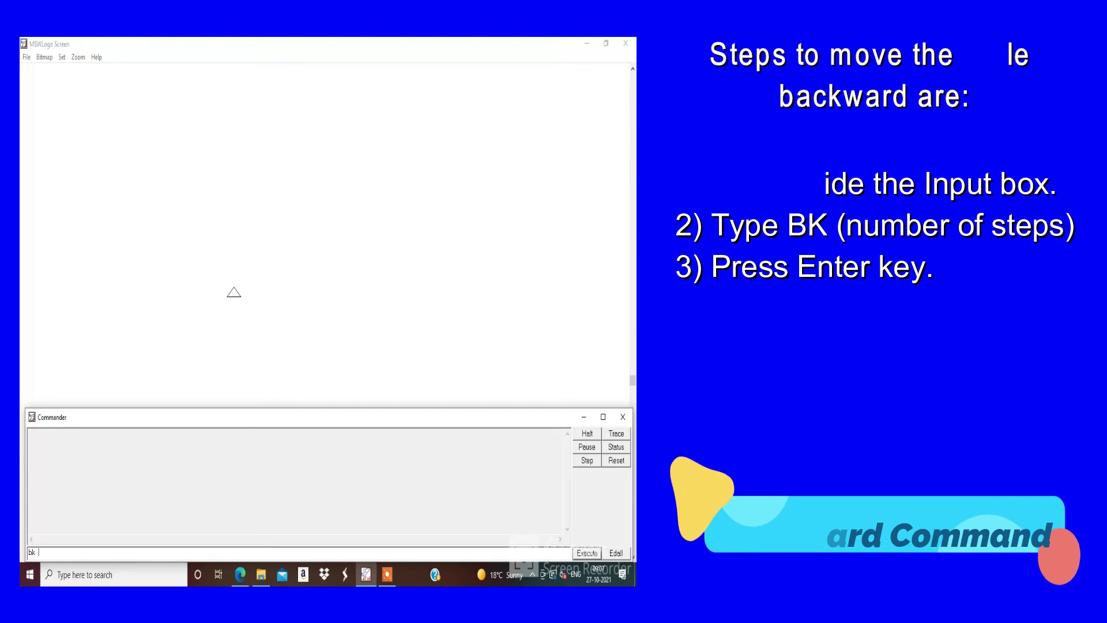
text(4k 40)
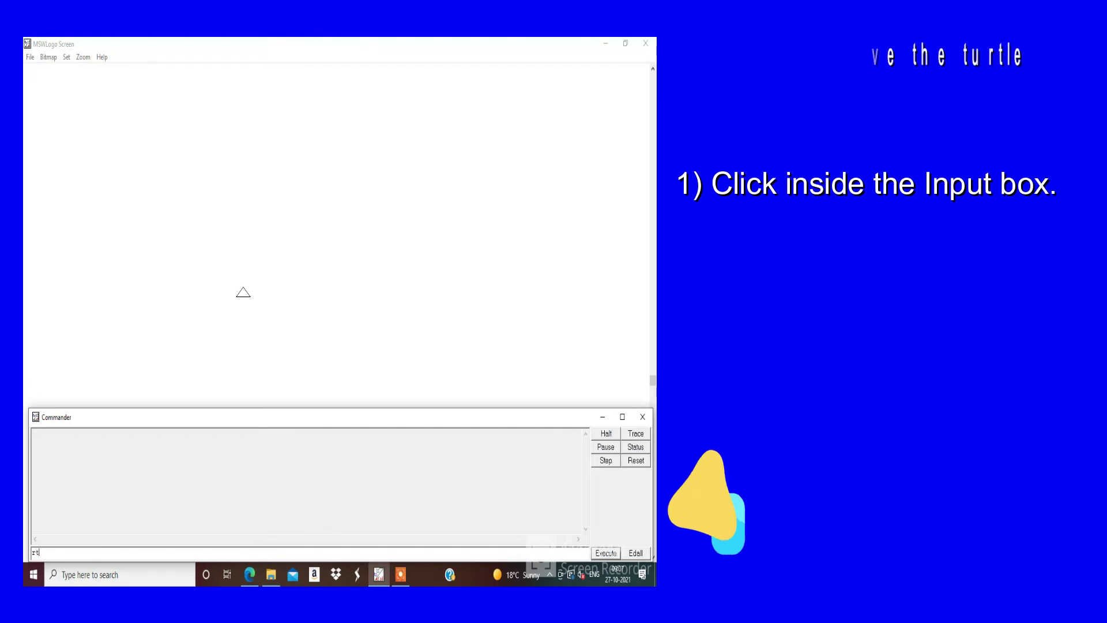
text(rt 90)
- Run rt 90 and then fd 100 in the Commander box
key(Return)
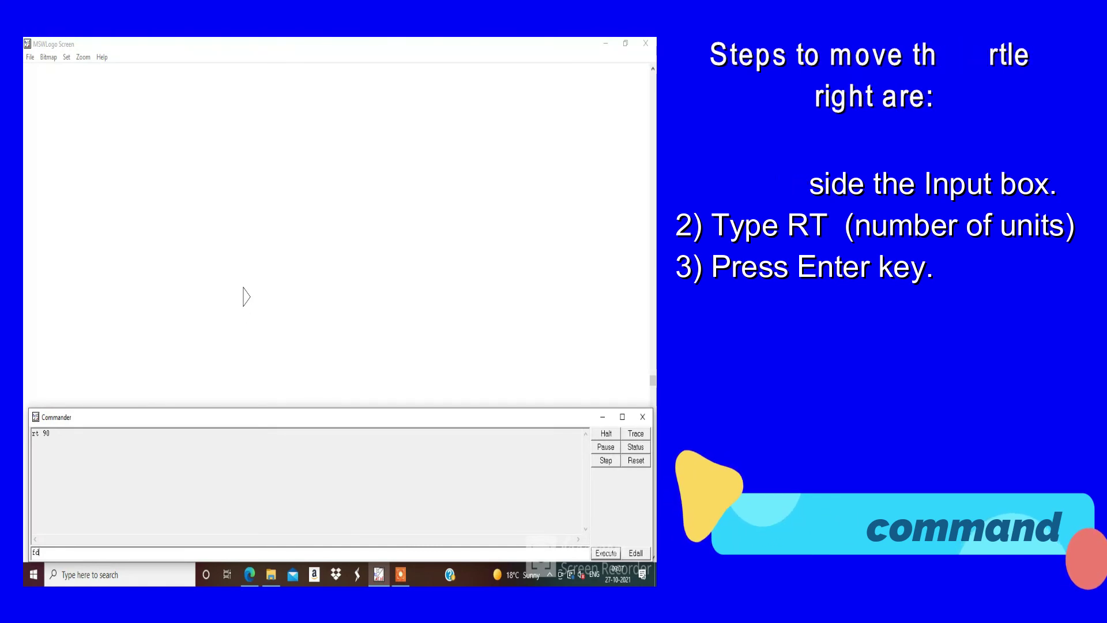
text(fd 100)
key(Return)
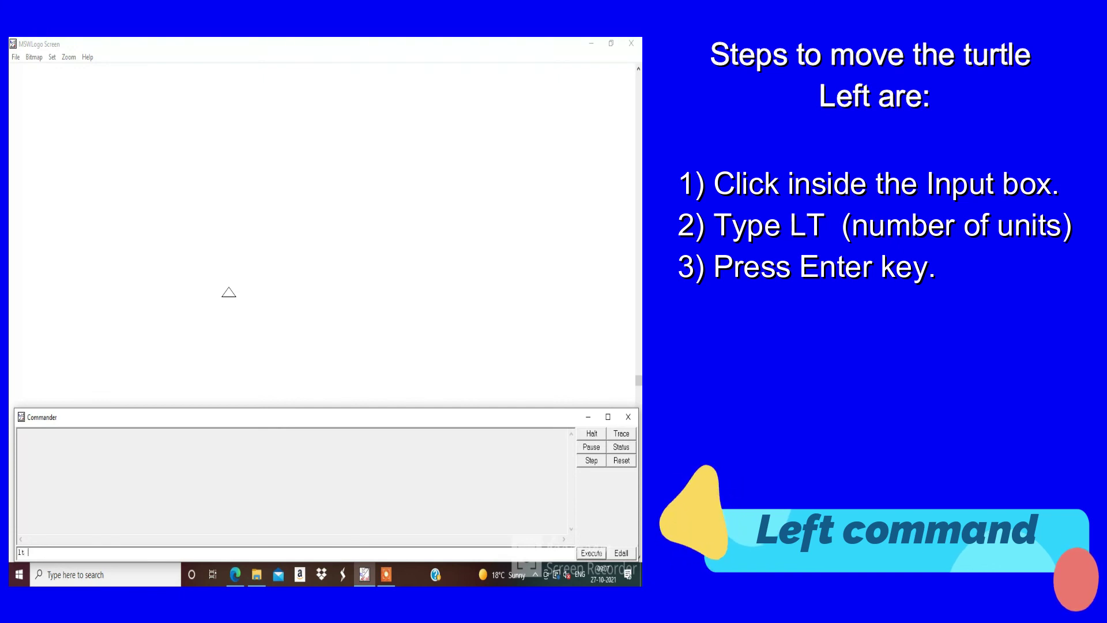
- Run lt 90 so the turtle faces left
key(Return)
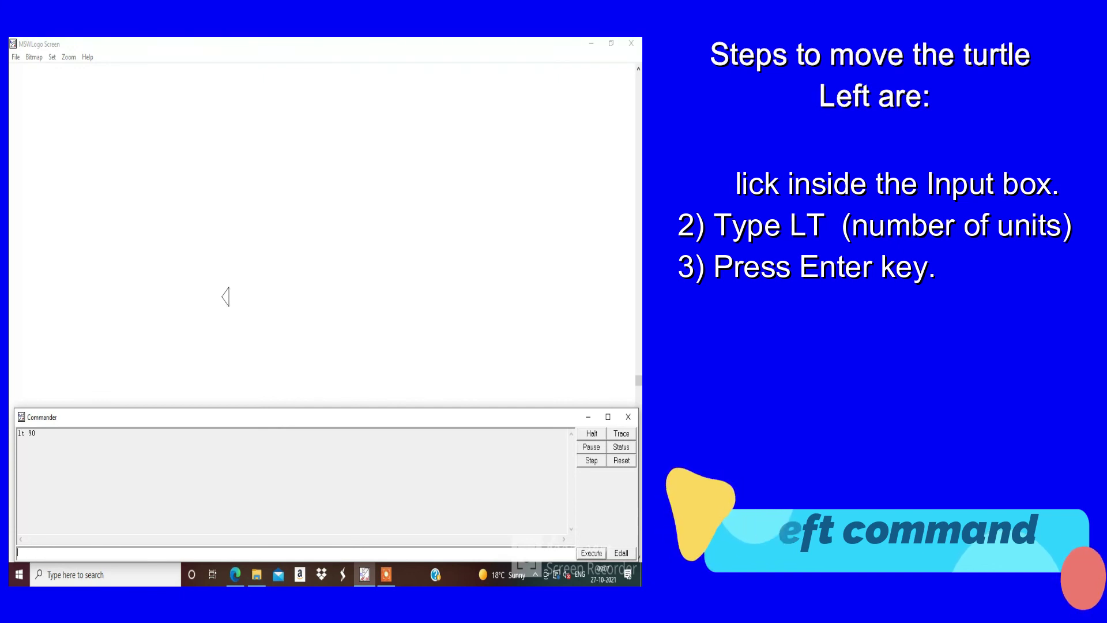